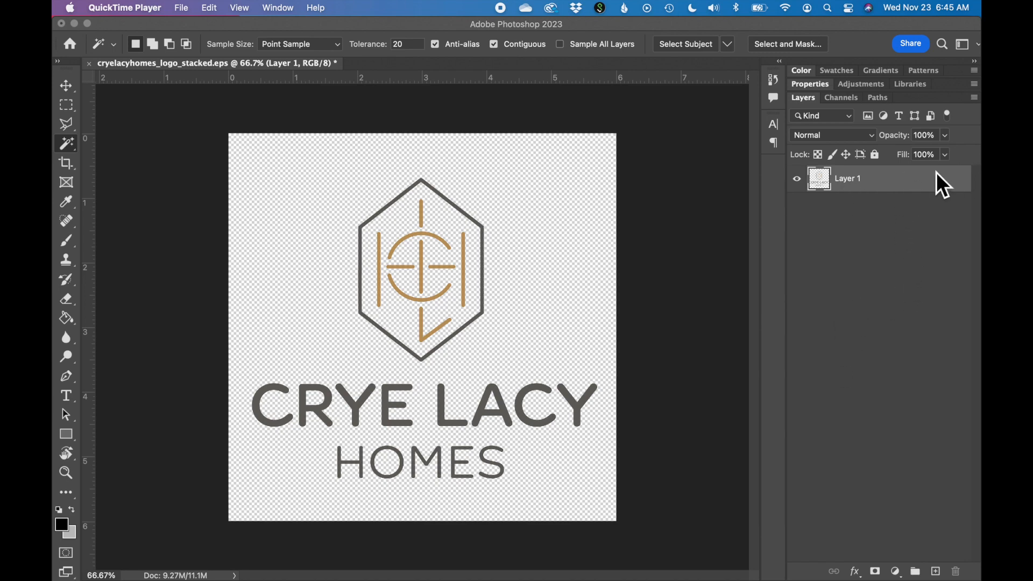
# - Duplicate Layer 1 and hide the original so the edits are made on the copy
pyautogui.moveTo(898, 179); pyautogui.dragTo(935, 572)
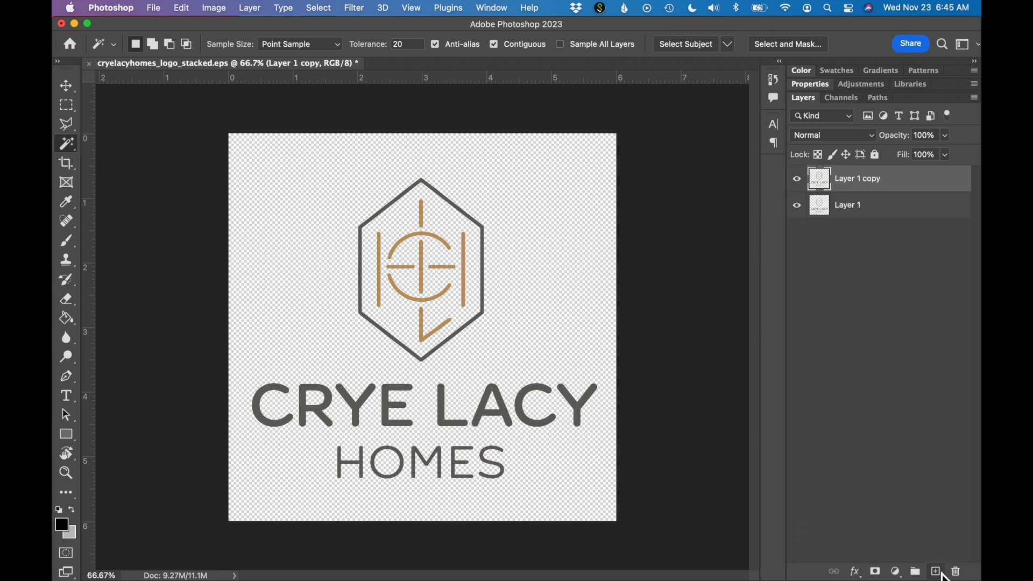
pyautogui.click(804, 210)
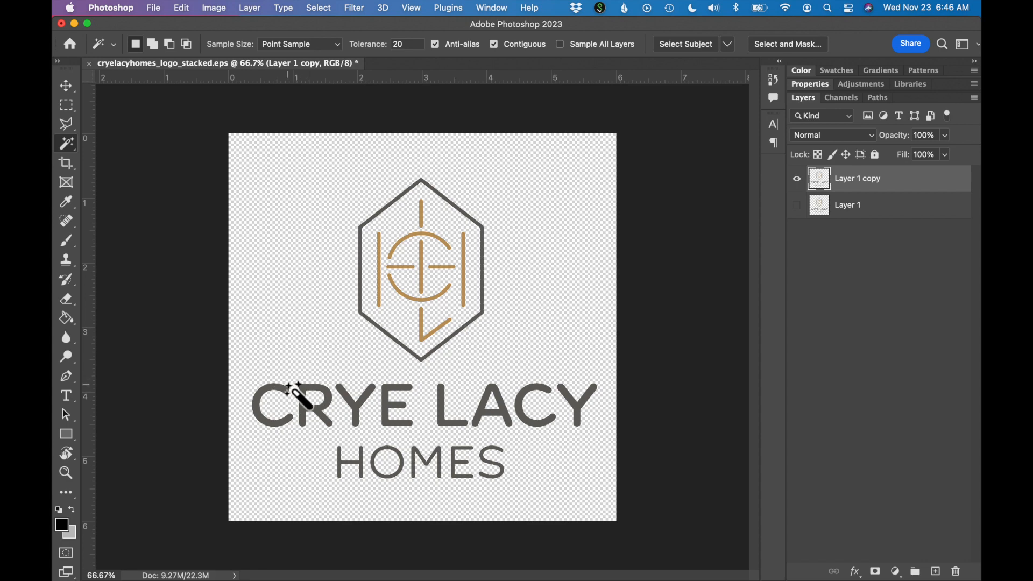
# - Select the dark grey letter E in CRYE with the Magic Wand and extend the selection to all similar grey areas of the logo
pyautogui.press('super+plus')
pyautogui.scroll(-3, 287, 384)
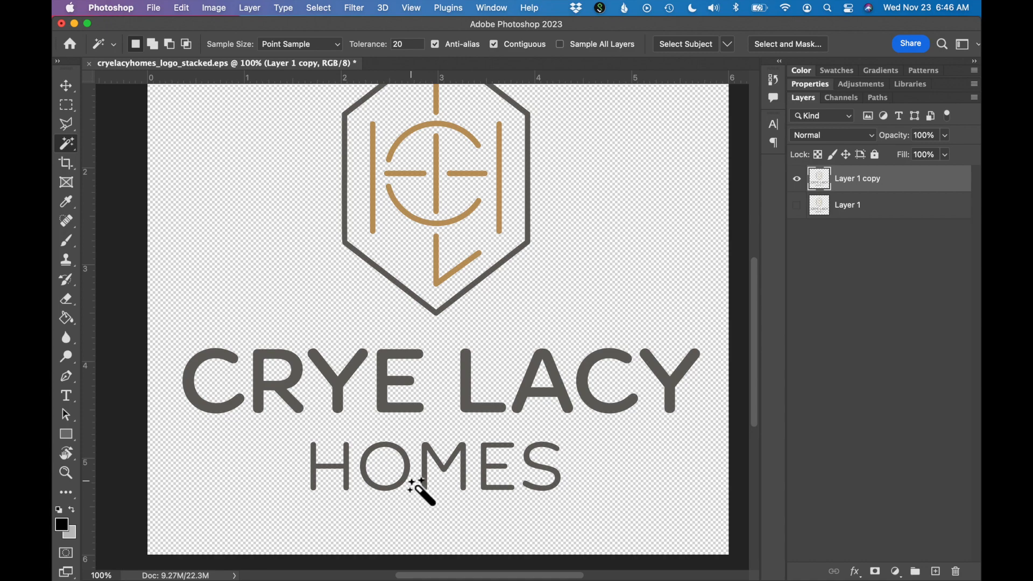
pyautogui.click(387, 407)
pyautogui.press('super+equal')
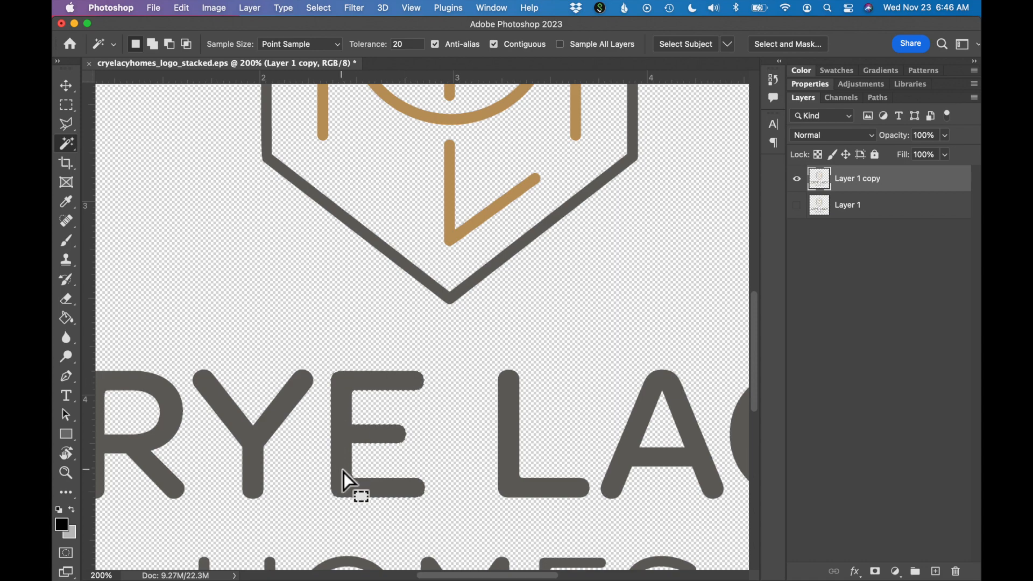
pyautogui.click(328, 10)
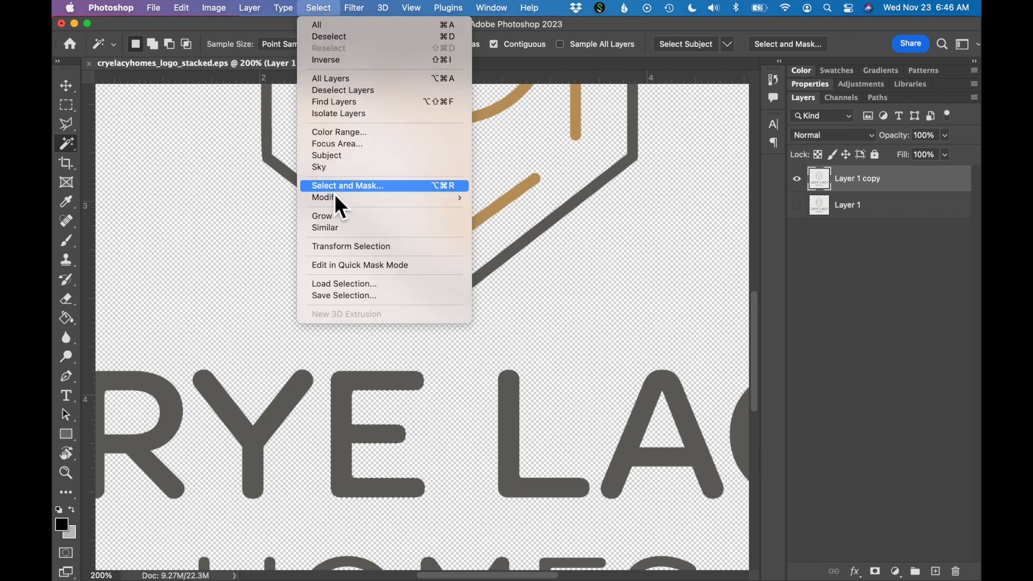
pyautogui.click(335, 231)
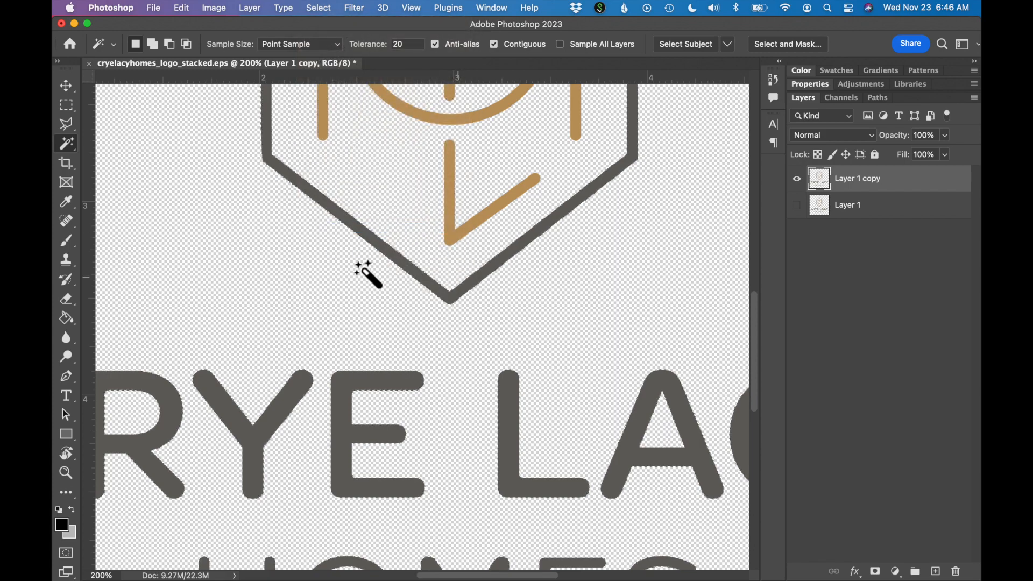
pyautogui.press('super+minus')
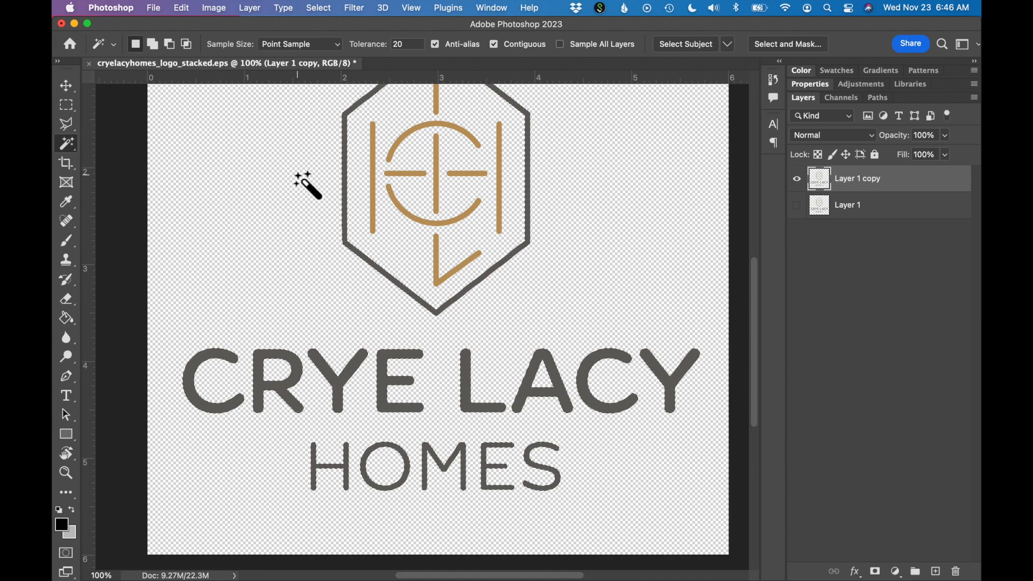
pyautogui.scroll(1, 382, 247)
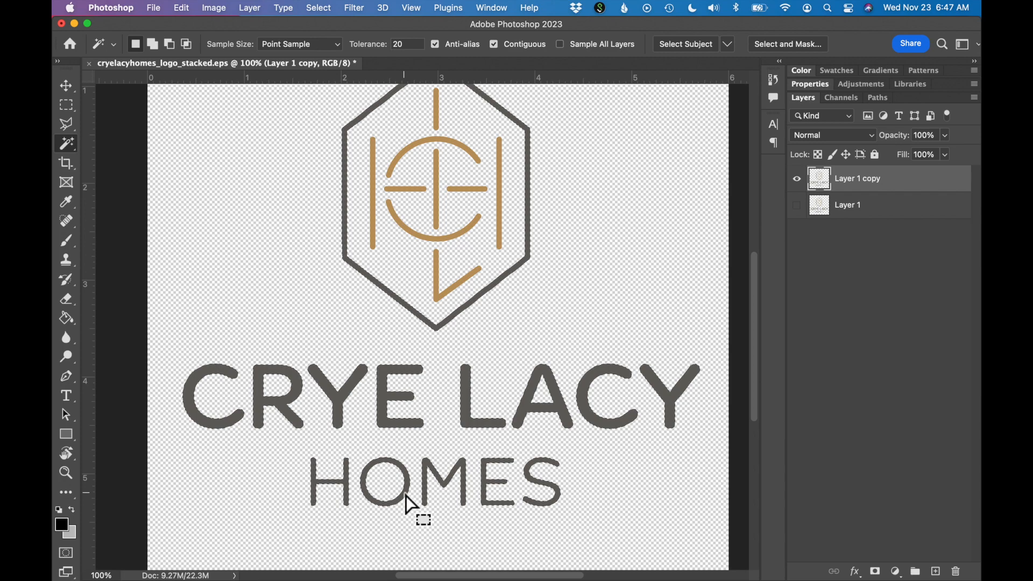
# - Set the foreground color to white (ffffff)
pyautogui.click(66, 529)
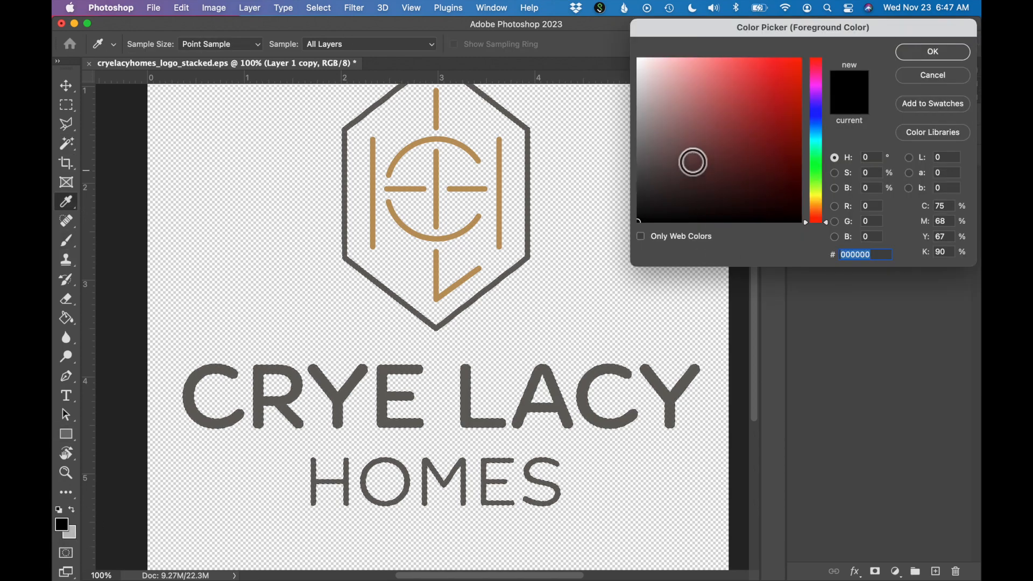
pyautogui.moveTo(692, 144); pyautogui.dragTo(624, 42)
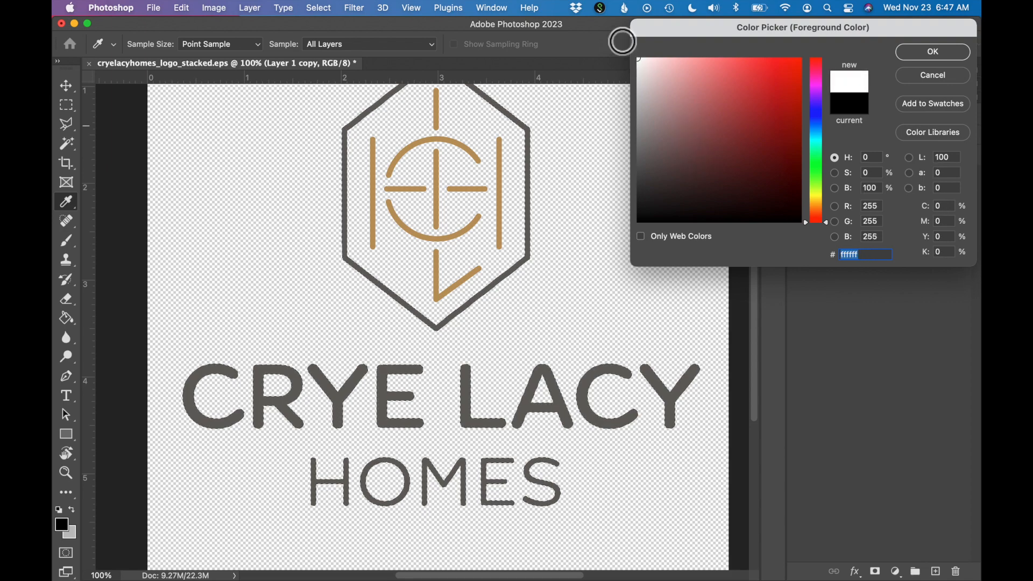
pyautogui.click(937, 53)
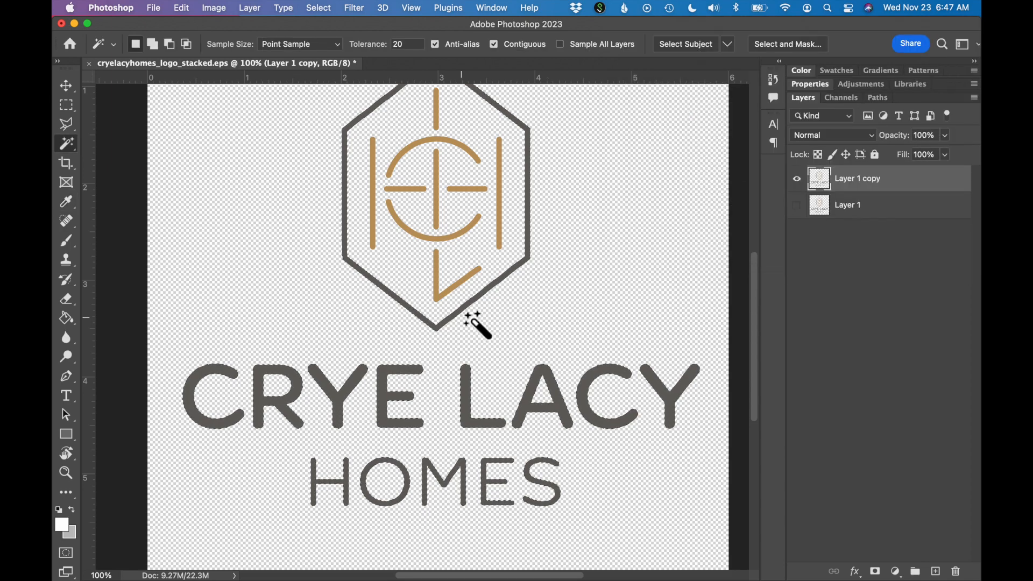
# - Brush white over the selected CRYE LACY HOMES lettering and hexagon outline, and clear the selection
pyautogui.click(73, 246)
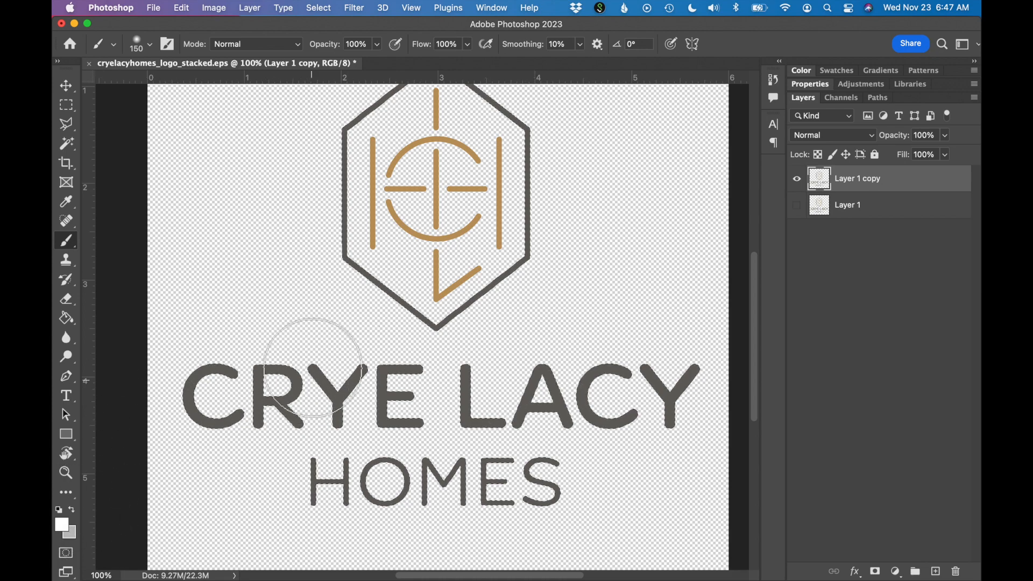
pyautogui.moveTo(261, 378)
pyautogui.mouseDown()
pyautogui.moveTo(273, 376)
pyautogui.moveTo(294, 406)
pyautogui.moveTo(185, 380)
pyautogui.moveTo(392, 410)
pyautogui.moveTo(369, 357)
pyautogui.moveTo(503, 429)
pyautogui.moveTo(438, 415)
pyautogui.mouseUp()
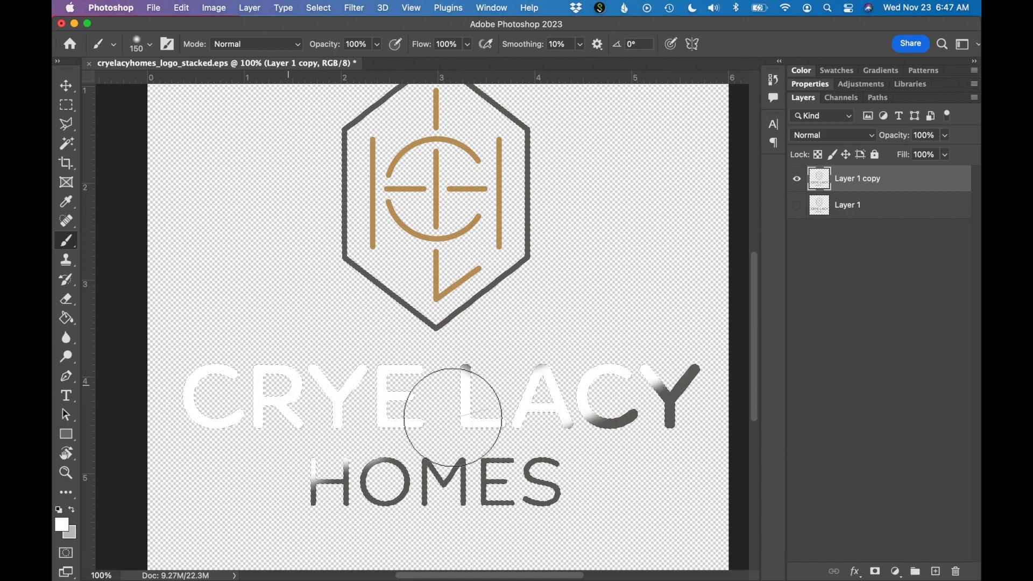
pyautogui.moveTo(534, 469)
pyautogui.mouseDown()
pyautogui.moveTo(376, 469)
pyautogui.moveTo(458, 530)
pyautogui.moveTo(489, 532)
pyautogui.moveTo(280, 517)
pyautogui.moveTo(438, 501)
pyautogui.moveTo(692, 413)
pyautogui.moveTo(561, 496)
pyautogui.moveTo(577, 509)
pyautogui.moveTo(450, 474)
pyautogui.moveTo(293, 497)
pyautogui.moveTo(283, 518)
pyautogui.moveTo(332, 498)
pyautogui.mouseUp()
pyautogui.moveTo(393, 438)
pyautogui.mouseDown()
pyautogui.moveTo(579, 332)
pyautogui.moveTo(471, 381)
pyautogui.moveTo(653, 393)
pyautogui.moveTo(669, 350)
pyautogui.mouseUp()
pyautogui.moveTo(454, 297)
pyautogui.mouseDown()
pyautogui.moveTo(403, 323)
pyautogui.moveTo(598, 186)
pyautogui.moveTo(404, 291)
pyautogui.moveTo(412, 330)
pyautogui.moveTo(381, 353)
pyautogui.mouseUp()
pyautogui.hscroll(-2, 320, 348)
pyautogui.scroll(3, 320, 348)
pyautogui.hscroll(-2, 320, 348)
pyautogui.moveTo(397, 242)
pyautogui.mouseDown()
pyautogui.moveTo(468, 115)
pyautogui.moveTo(576, 230)
pyautogui.moveTo(558, 348)
pyautogui.mouseUp()
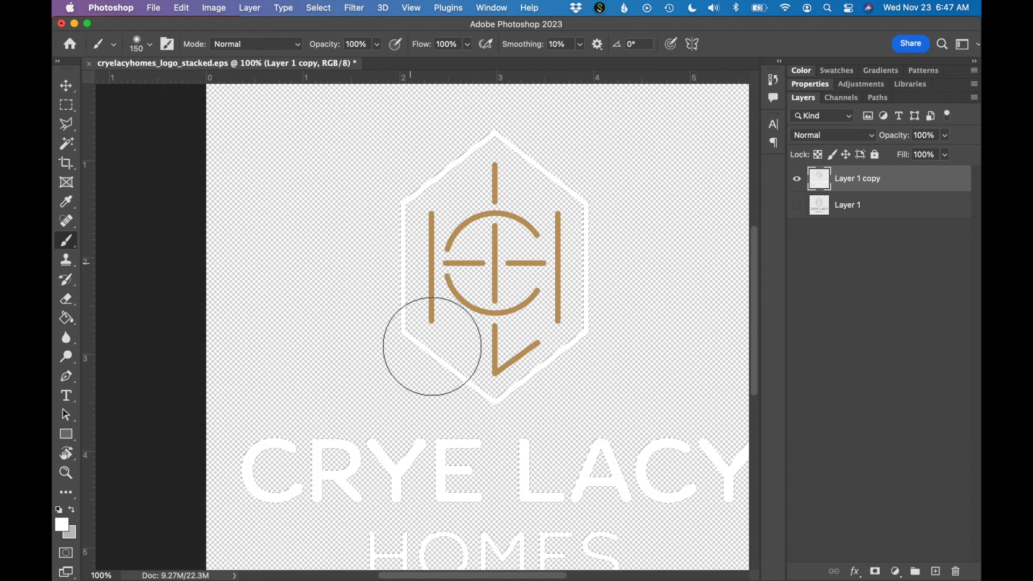
pyautogui.scroll(-3, 484, 357)
pyautogui.hscroll(3, 484, 357)
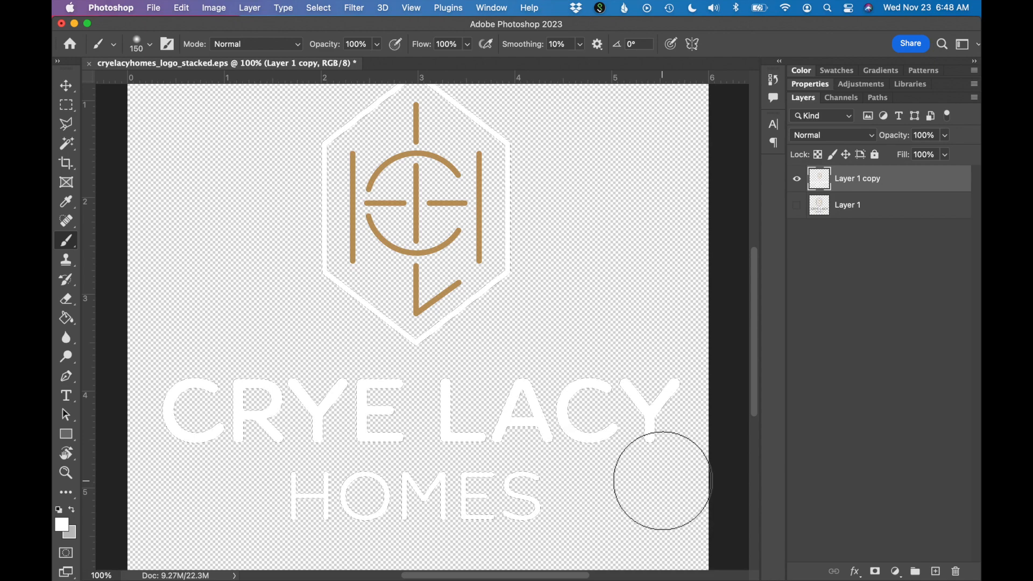
pyautogui.click(319, 13)
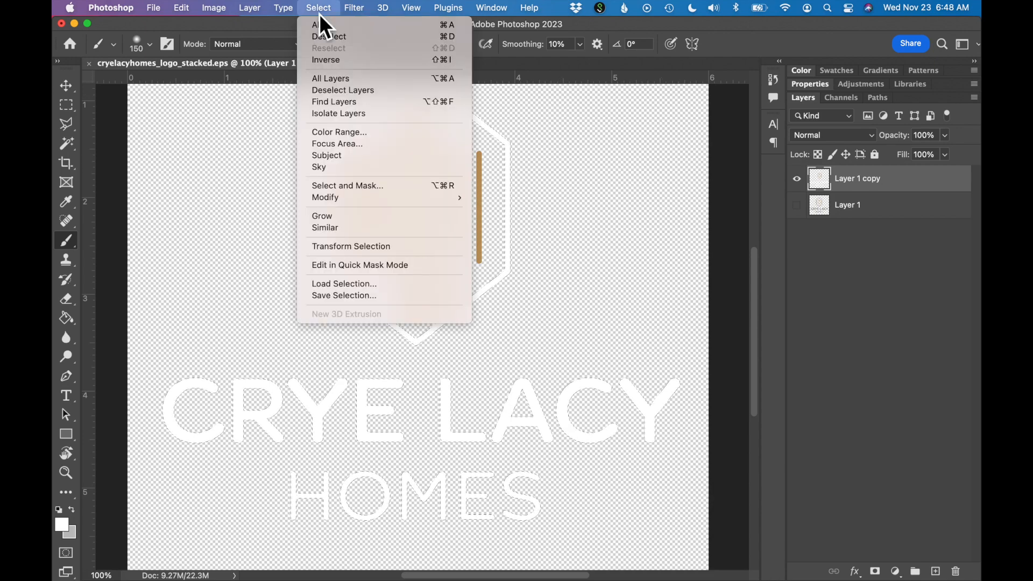
pyautogui.click(324, 38)
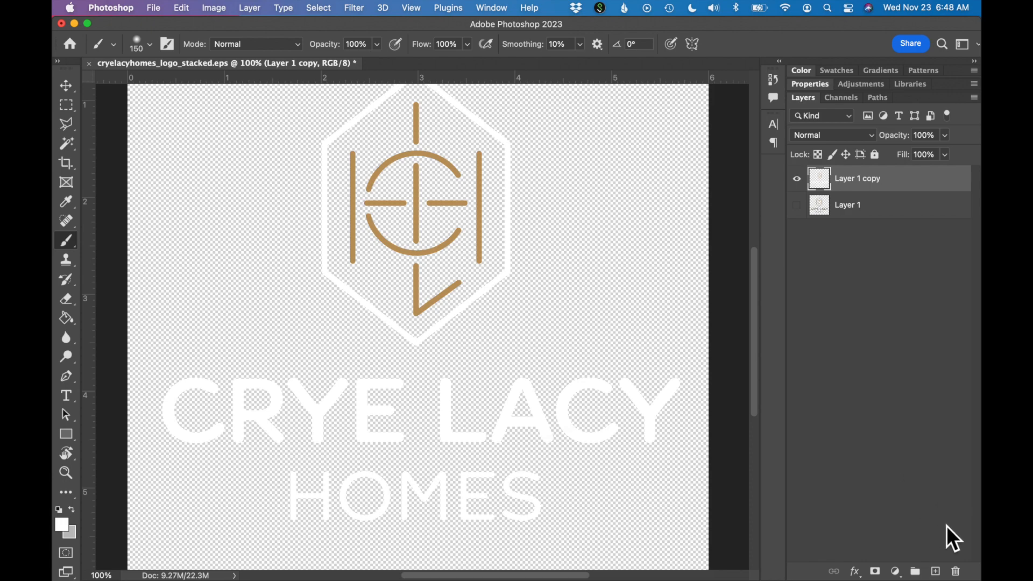
# - Add a new layer directly beneath Layer 1 copy and fill it with black (000000) using the Paint Bucket
pyautogui.click(936, 571)
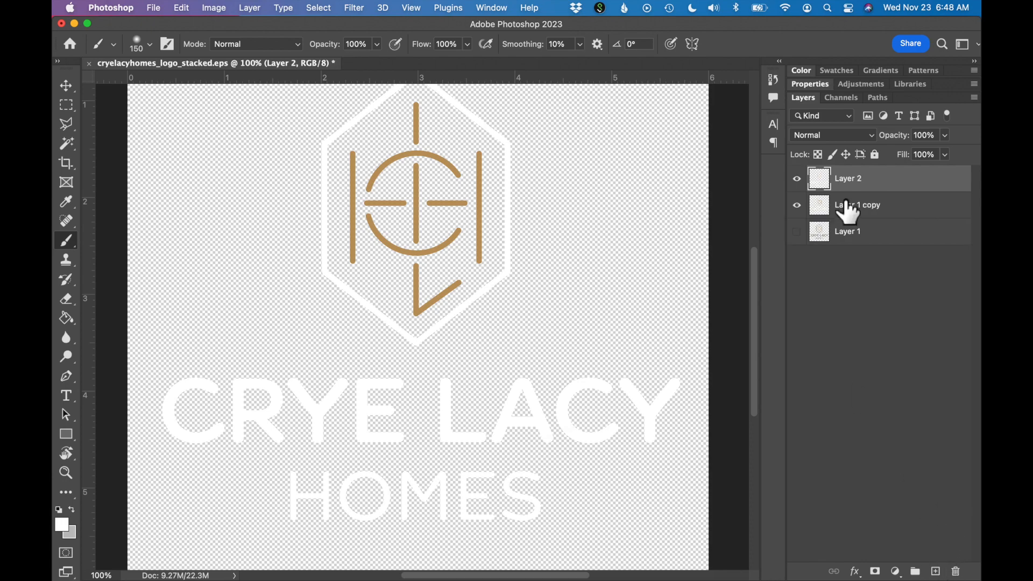
pyautogui.moveTo(892, 189); pyautogui.dragTo(888, 226)
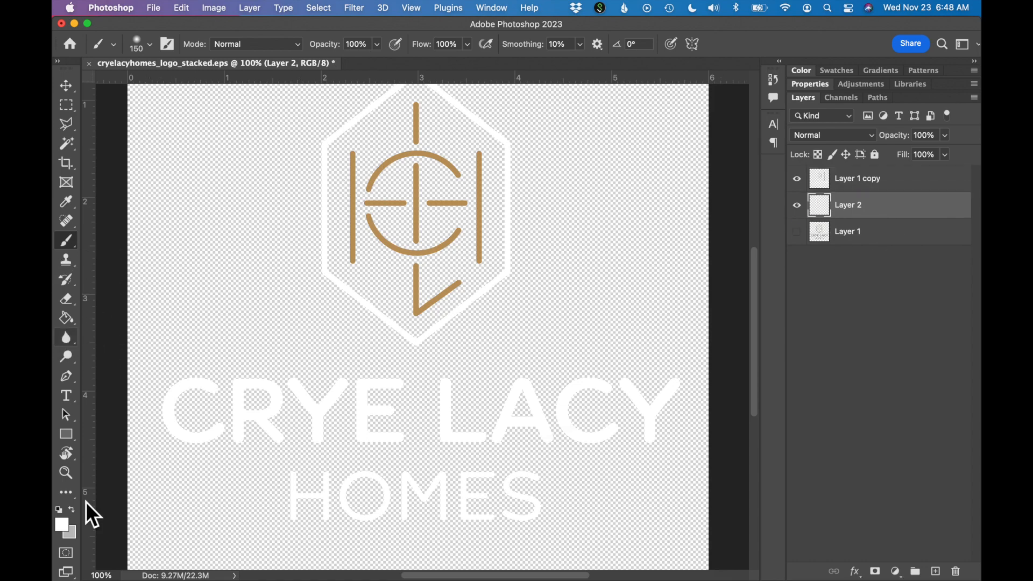
pyautogui.click(64, 525)
pyautogui.moveTo(720, 117)
pyautogui.mouseDown()
pyautogui.moveTo(694, 175)
pyautogui.moveTo(622, 244)
pyautogui.mouseUp()
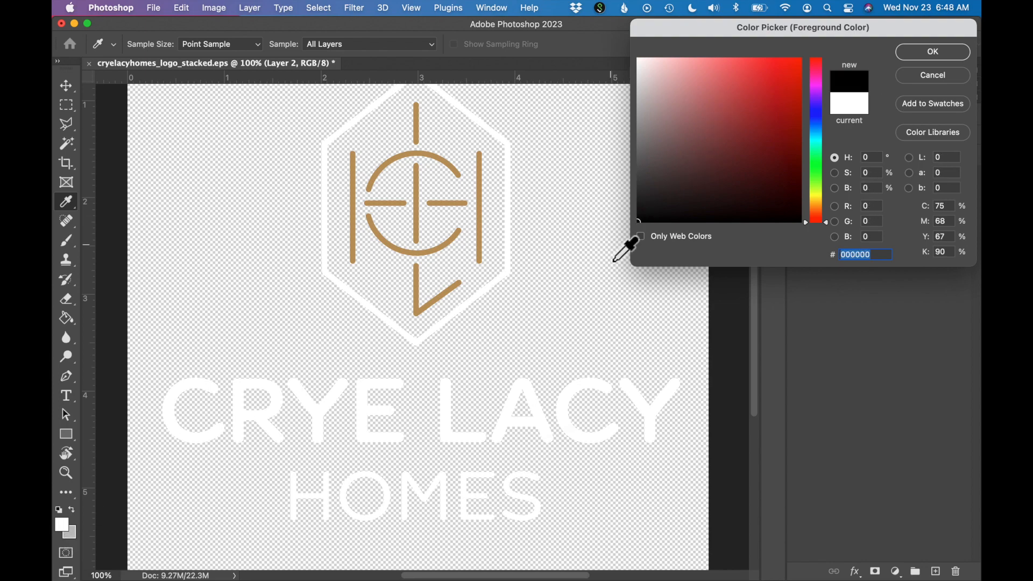
pyautogui.click(946, 53)
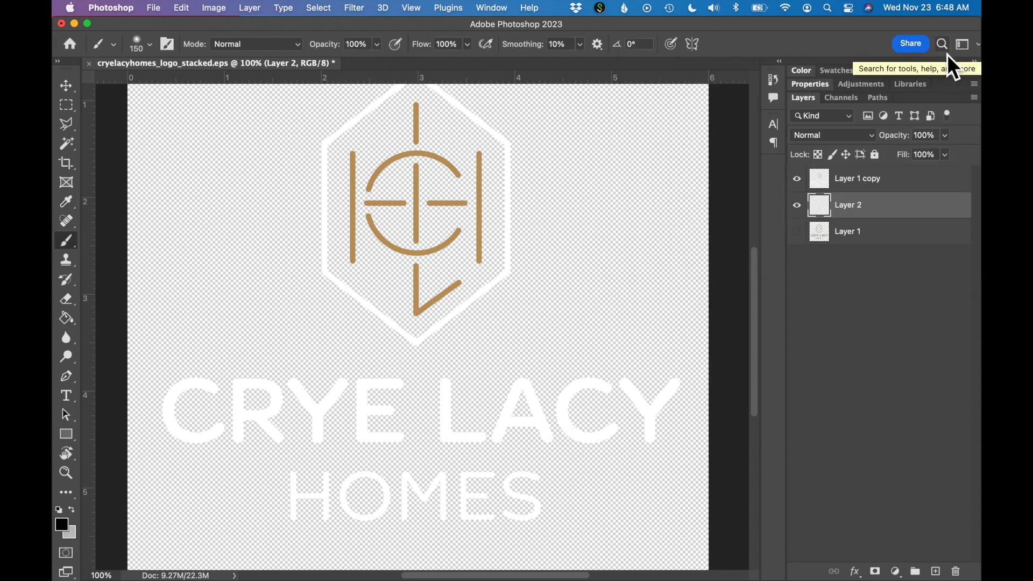
pyautogui.click(69, 323)
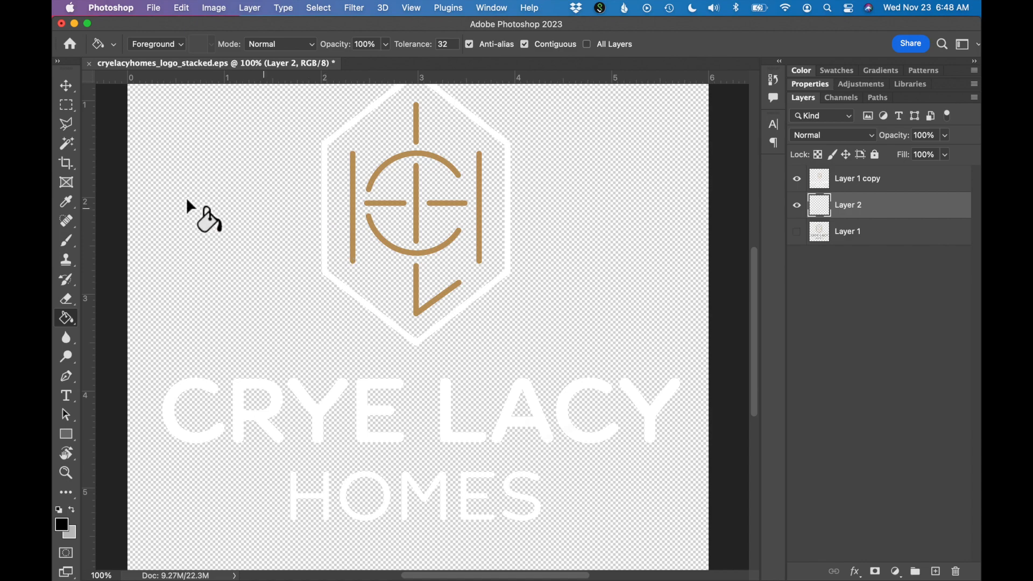
pyautogui.click(206, 210)
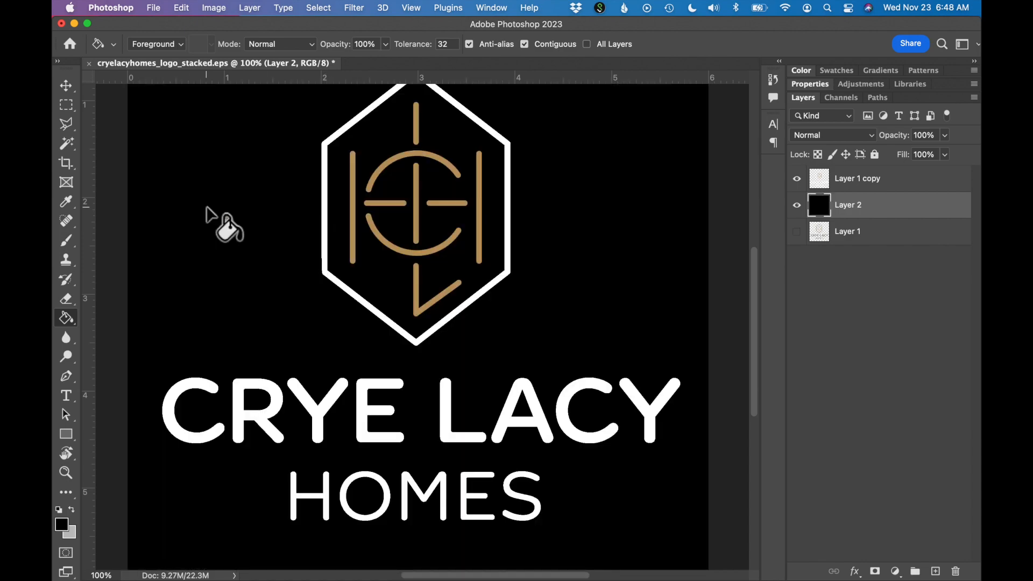
# - Delete the black background layer beneath the white logo
pyautogui.press('super+minus')
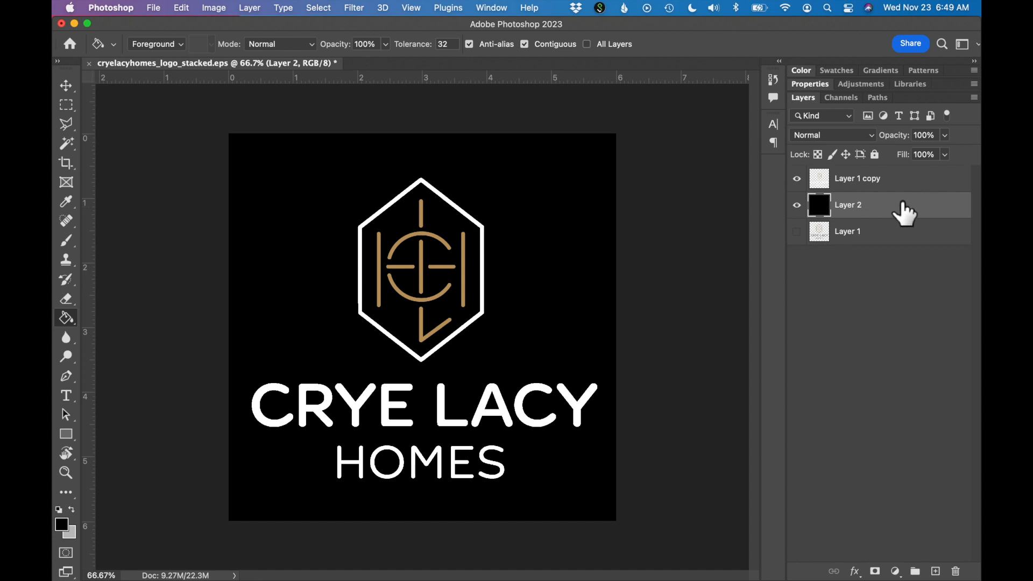
pyautogui.moveTo(904, 212); pyautogui.dragTo(958, 572)
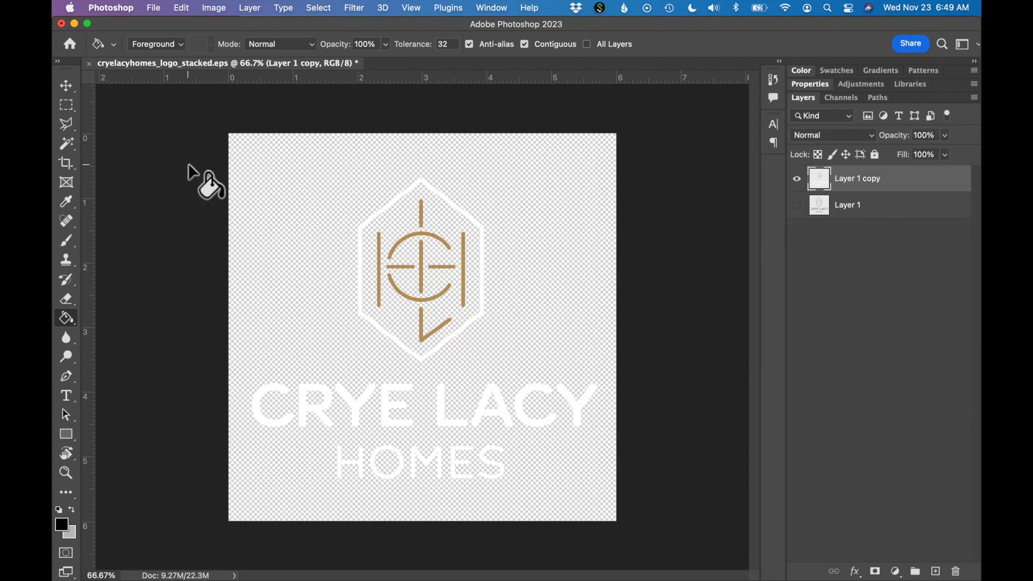
# - Start a Save for Web export of the logo with PNG-24 as the file format
pyautogui.click(154, 8)
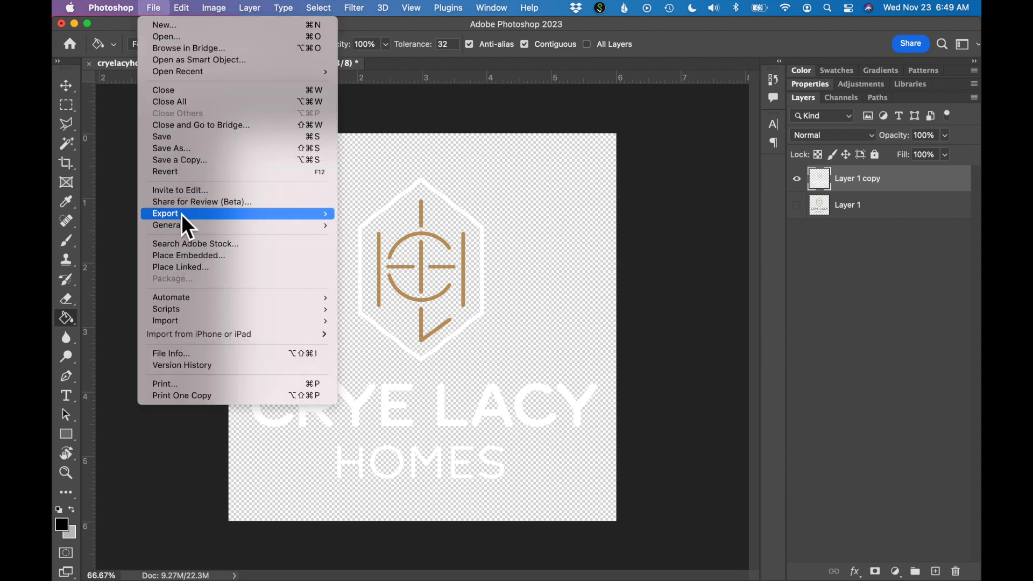
pyautogui.moveTo(182, 214)
pyautogui.click(431, 264)
pyautogui.click(837, 85)
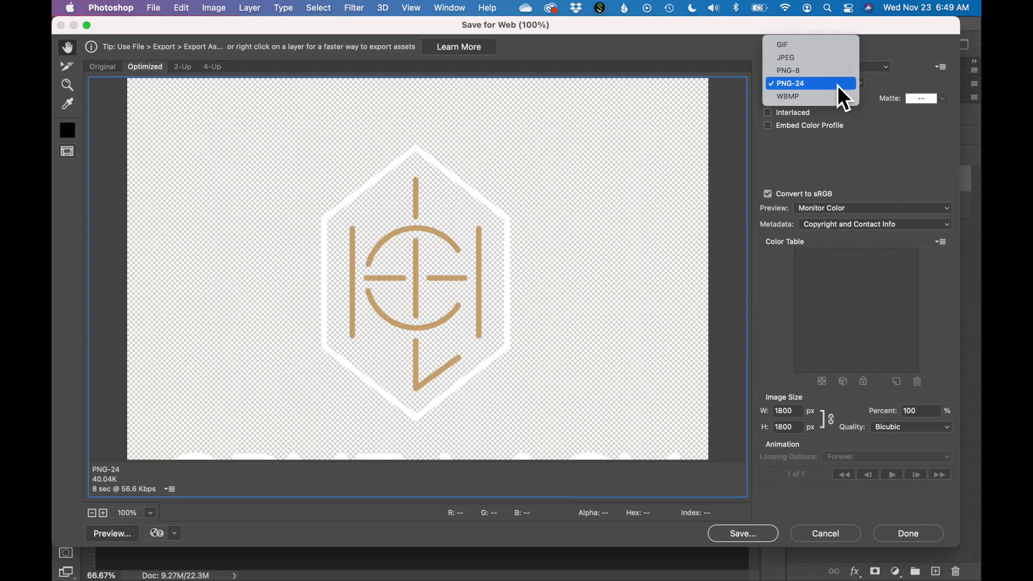
pyautogui.click(838, 85)
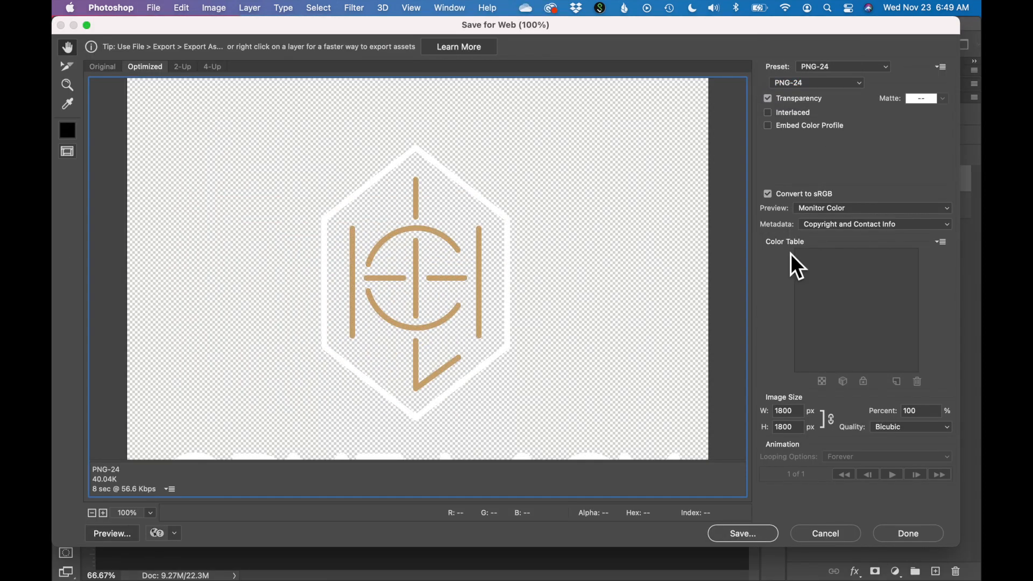
# - Save the exported image in the Stacked logo folder as cryelacyhomes_logo_stacked_whitetext.png
pyautogui.click(741, 534)
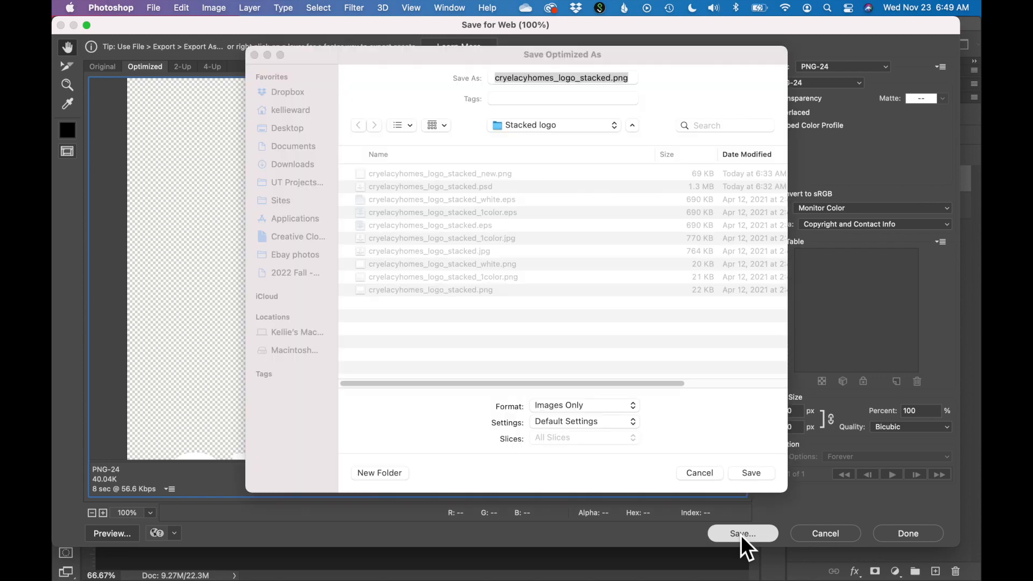
pyautogui.click(612, 78)
pyautogui.write('_whitetext')
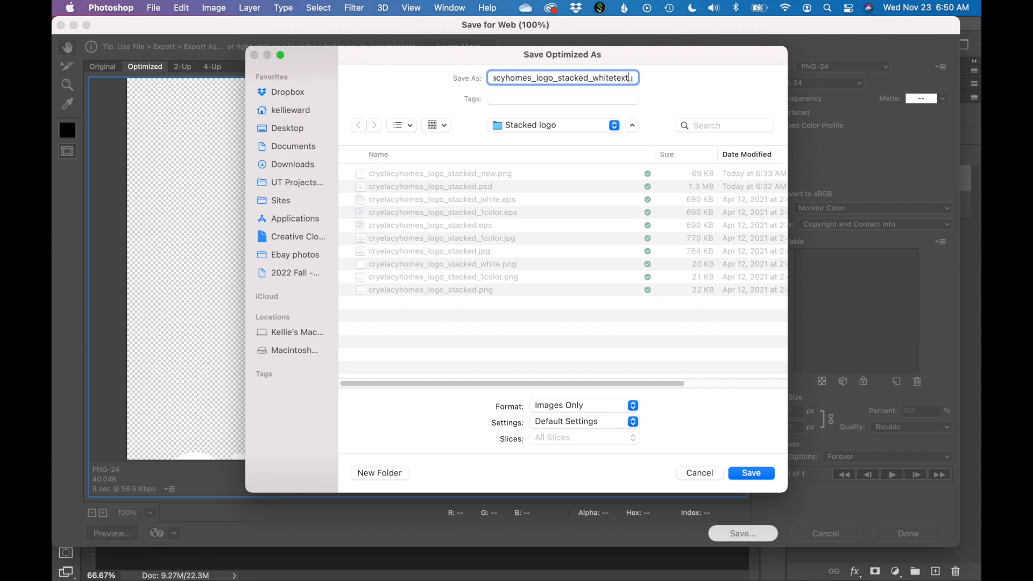
pyautogui.press('Return')
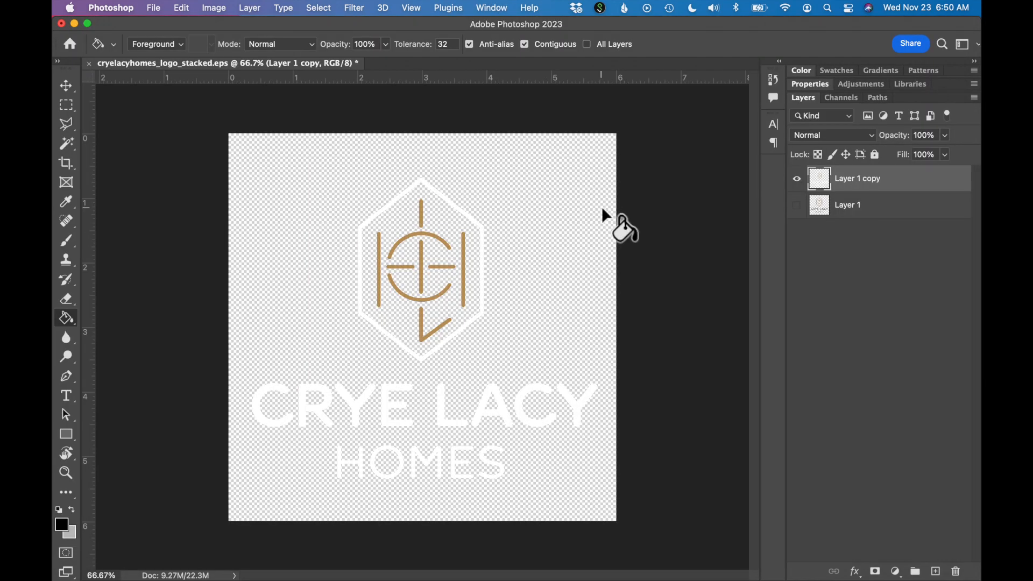